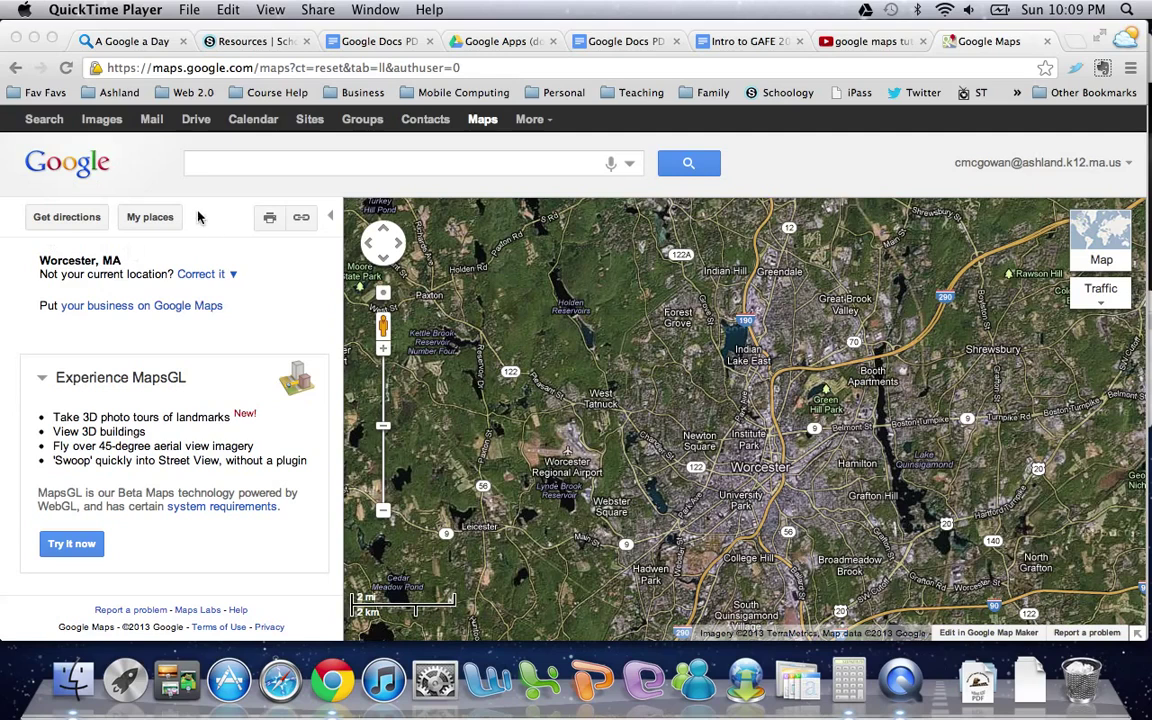
Step: In Chrome, bring up My places and start a new untitled custom map
click(148, 219)
click(148, 219)
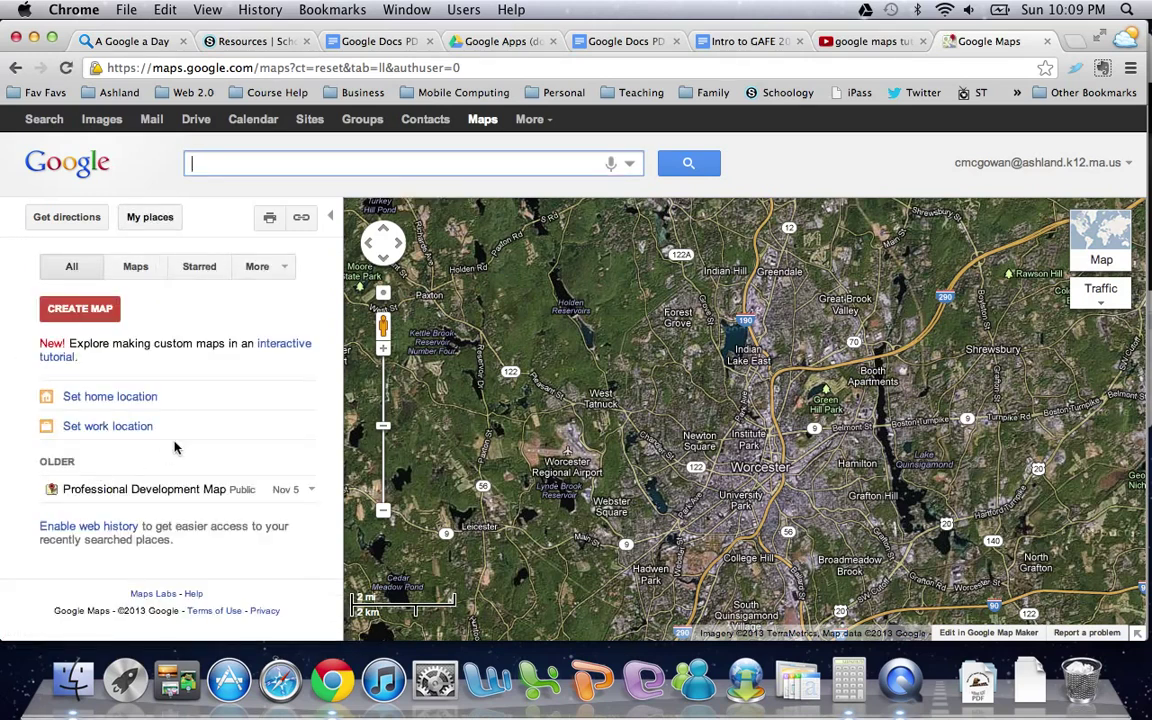
click(82, 311)
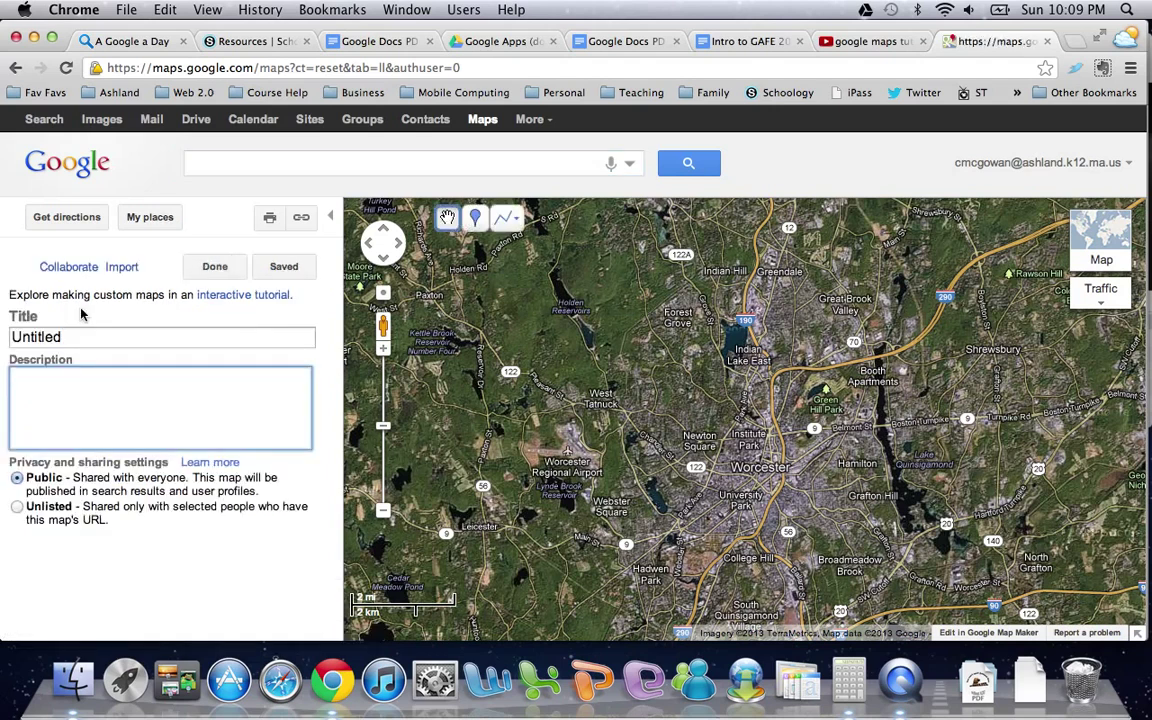
Step: Title the map 'Ashland', describe it as 'Schools in Ashland', and save it
double_click(26, 338)
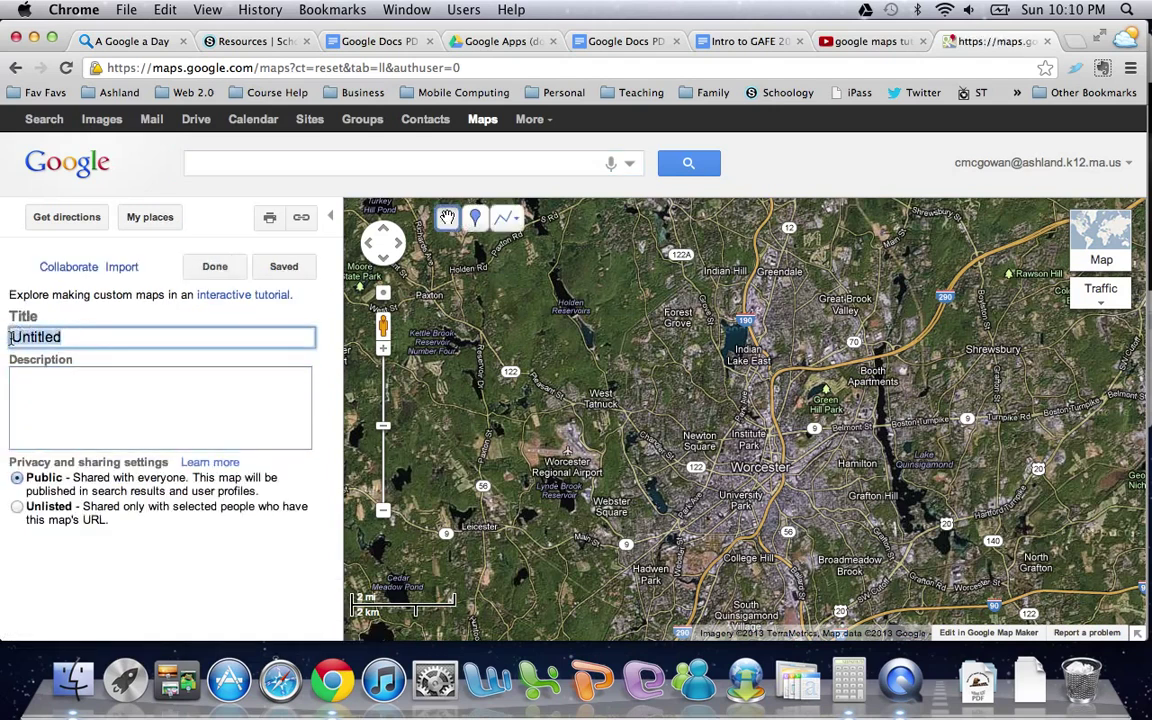
text(Ashland)
click(37, 399)
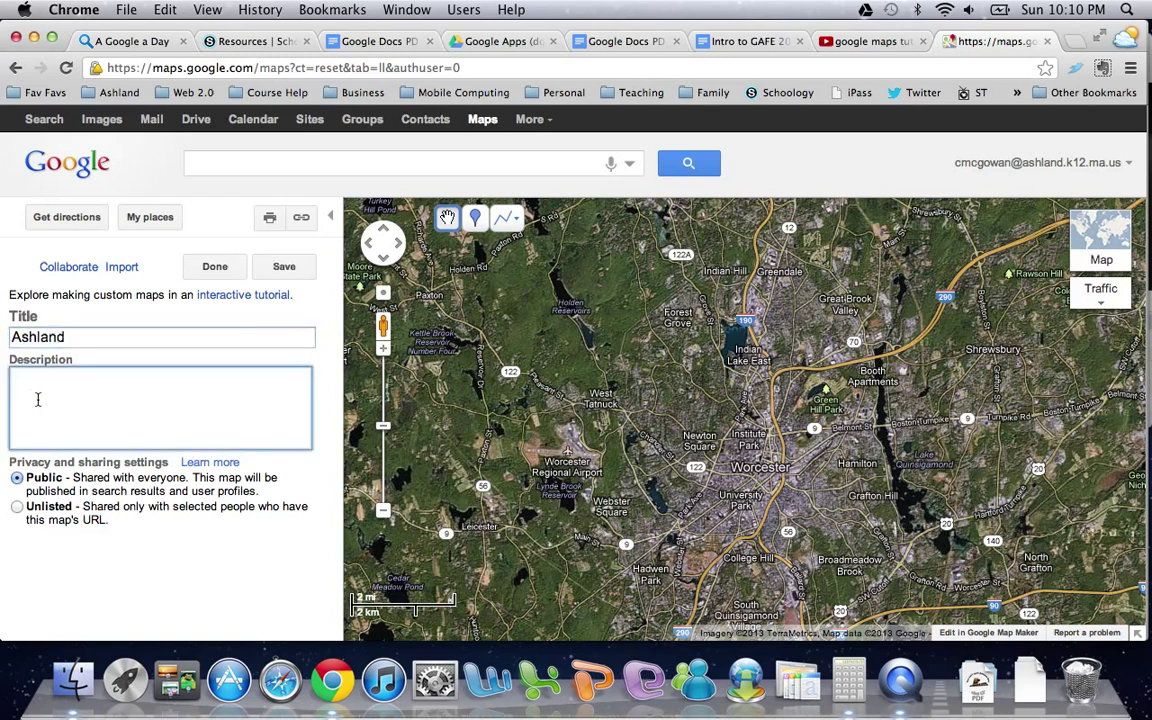
text(Schools in Ashland)
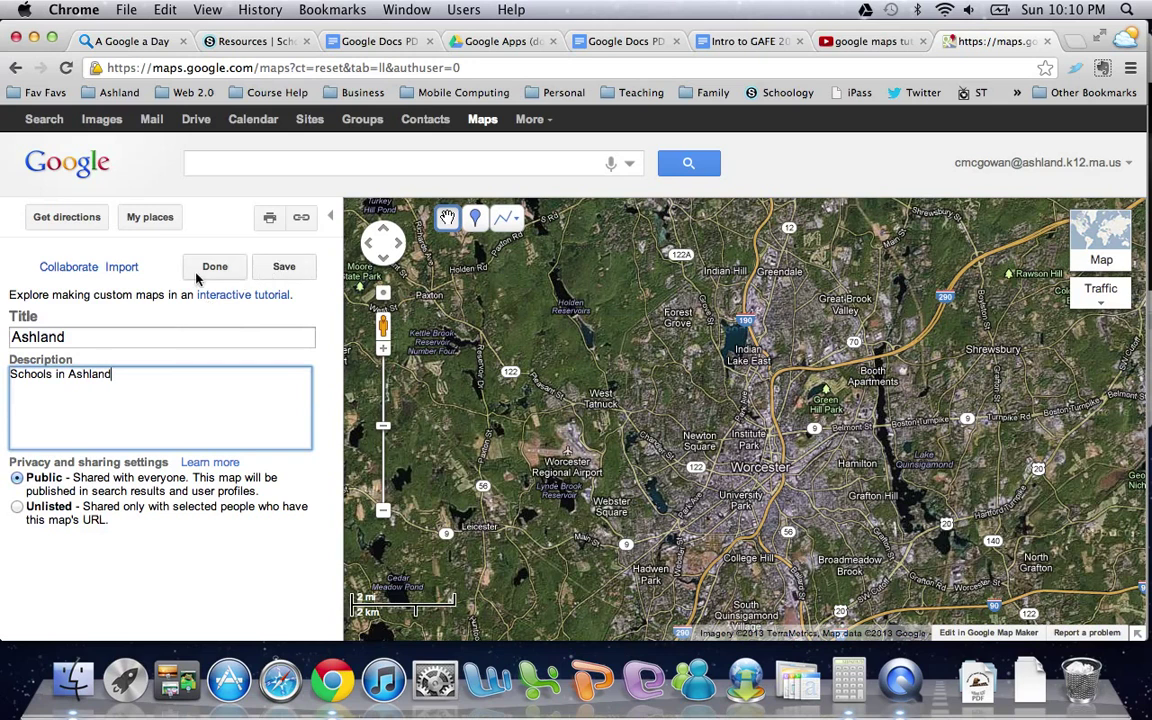
click(277, 267)
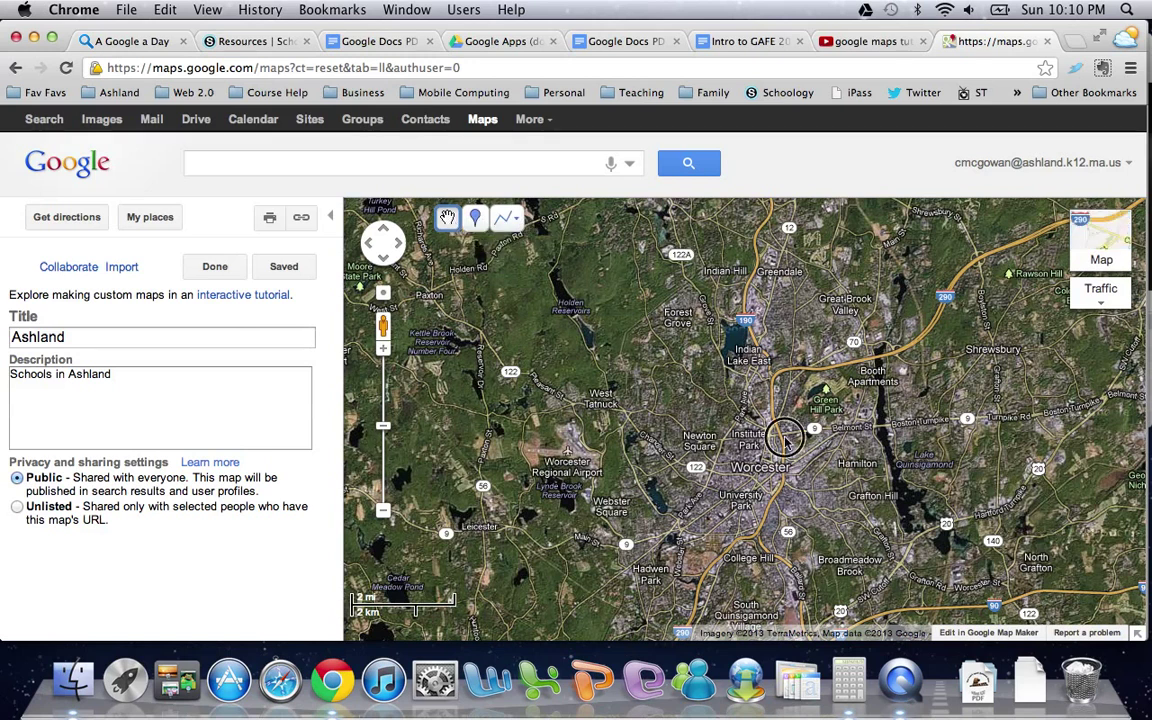
Step: Pan east from Worcester past Grafton to Ashland and zoom in one level
drag(785, 443, 537, 332)
drag(781, 421, 550, 311)
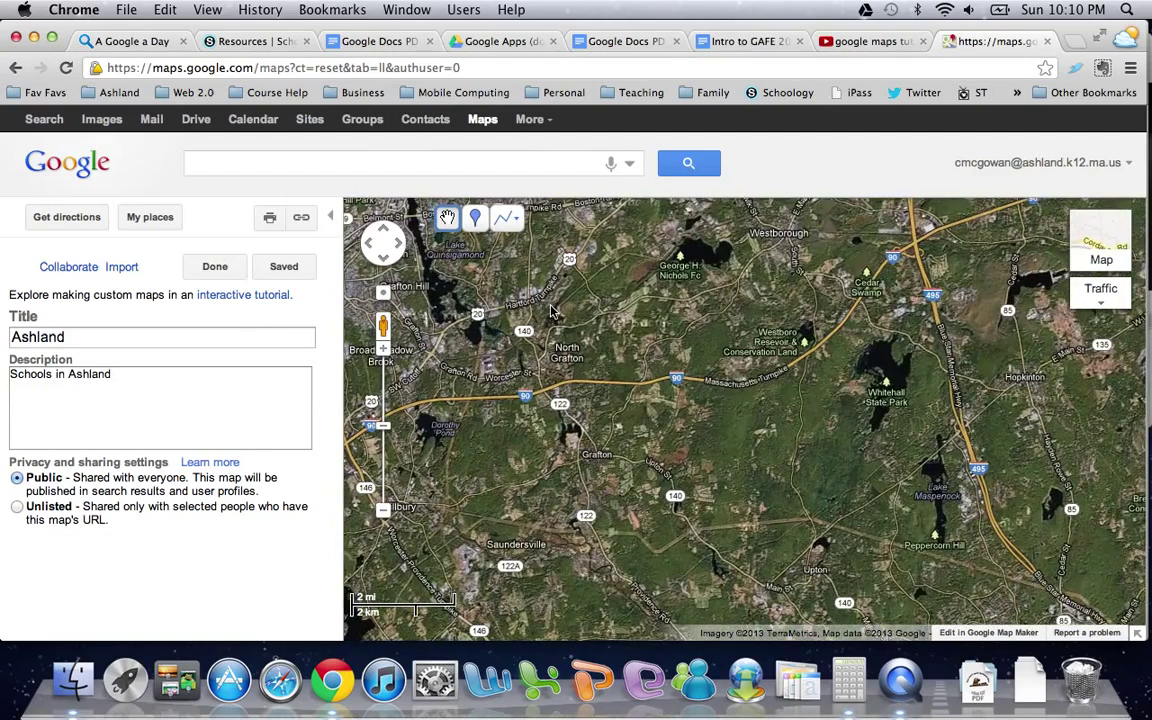
drag(816, 378, 452, 413)
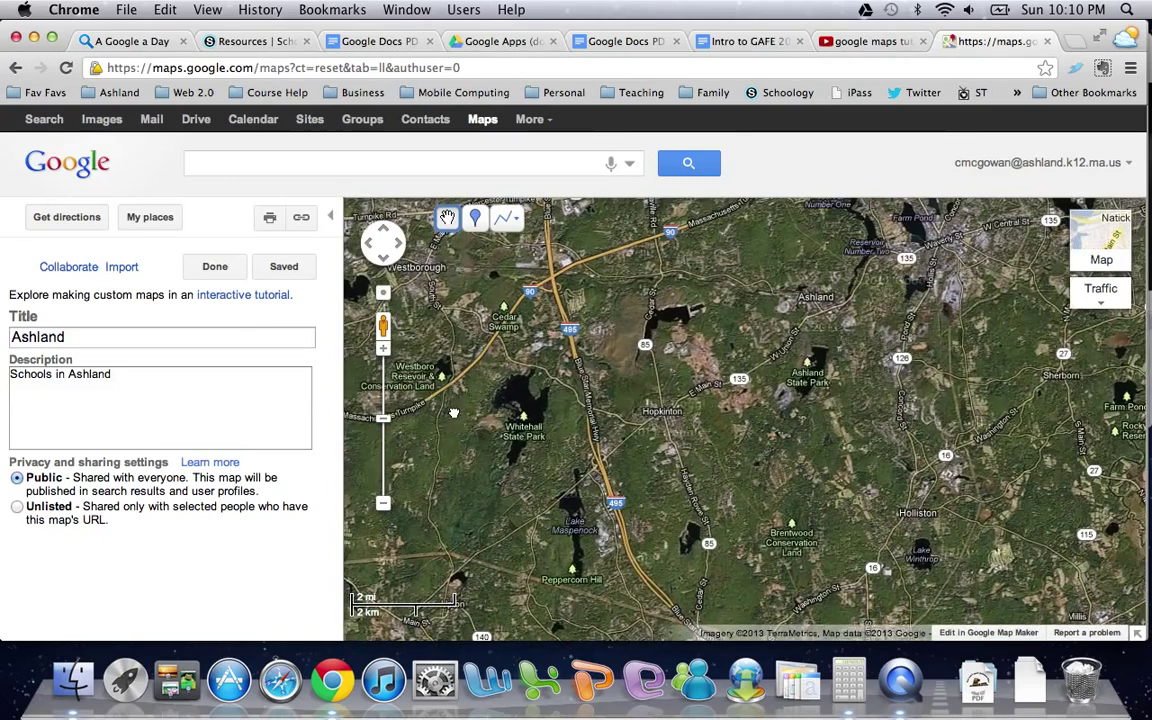
drag(828, 332, 666, 402)
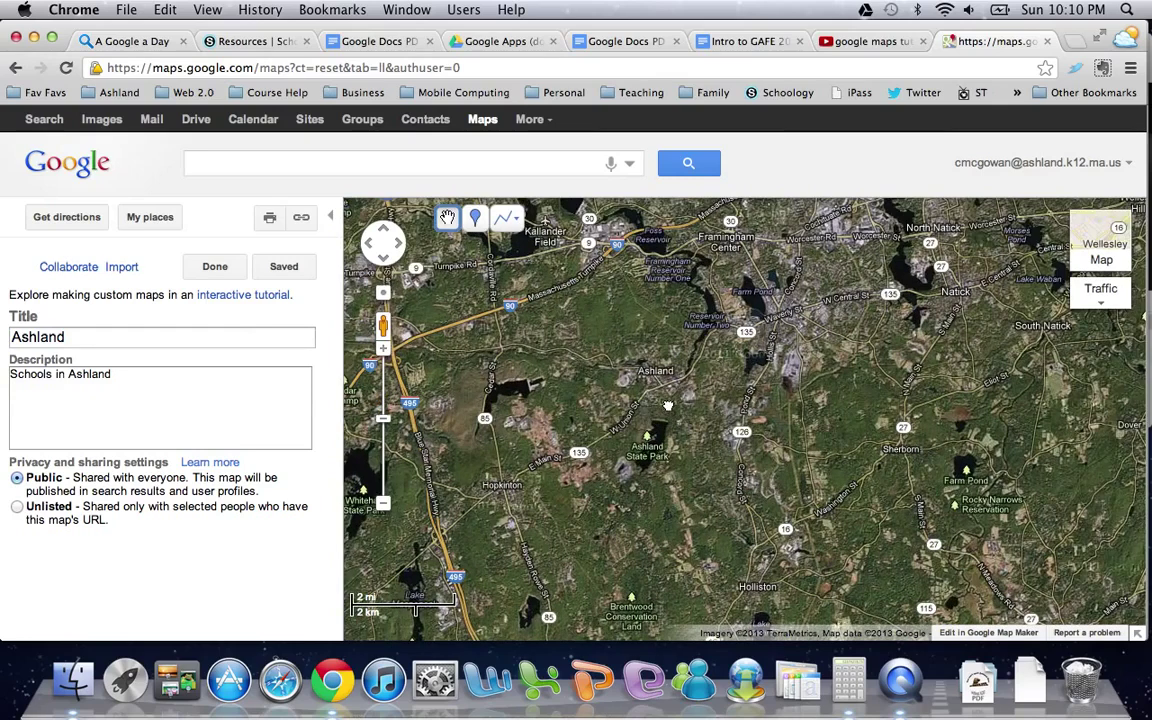
double_click(656, 386)
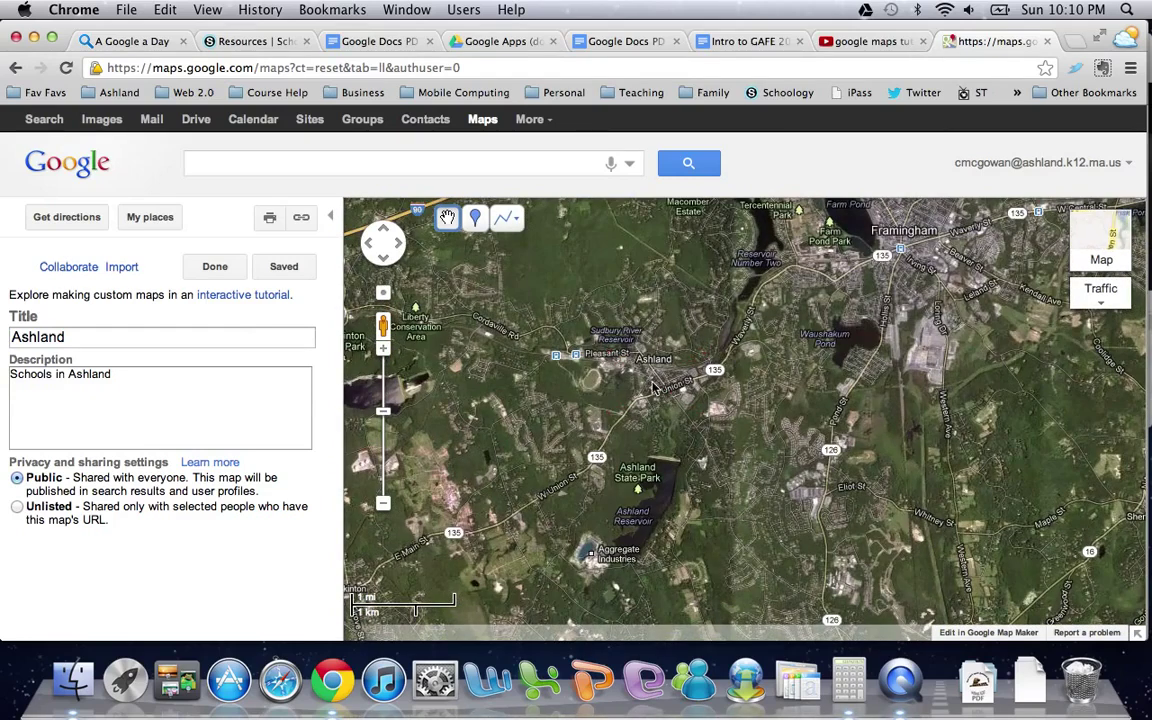
Step: Drop Placemark 1 on Ashland High School with the placemark tool
click(476, 219)
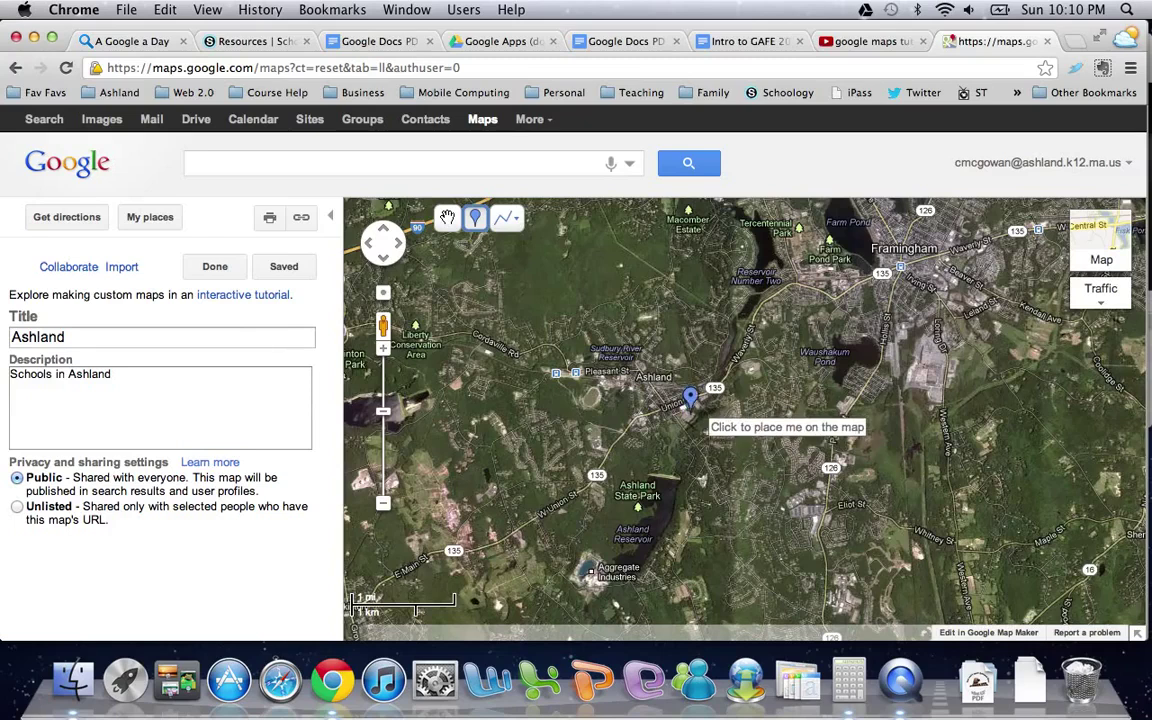
scroll(689, 404, down, 2)
scroll(690, 400, up, 1)
scroll(690, 400, up, 3)
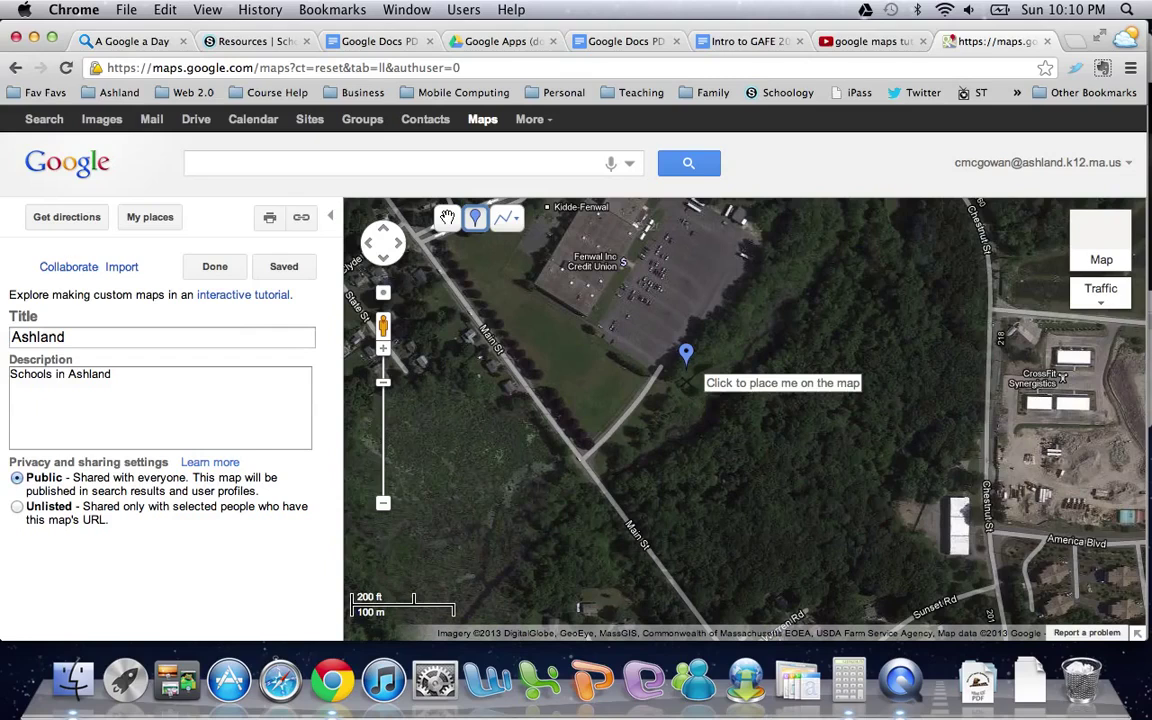
scroll(686, 352, down, 2)
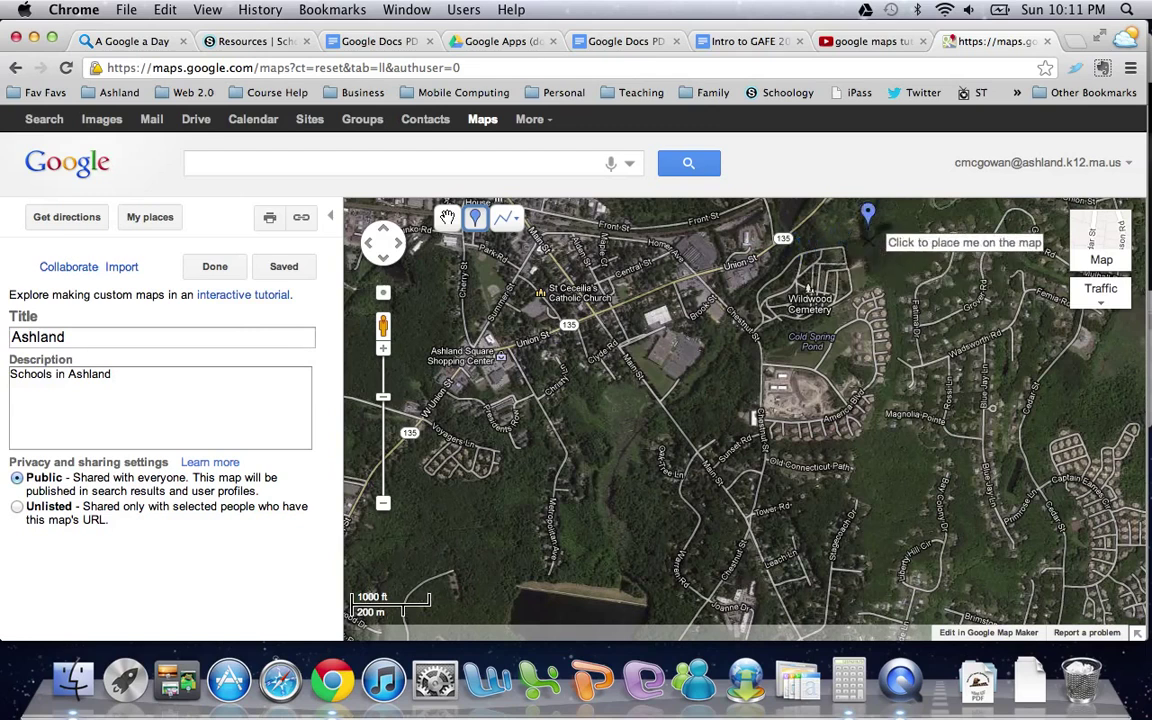
mouse_move(930, 360)
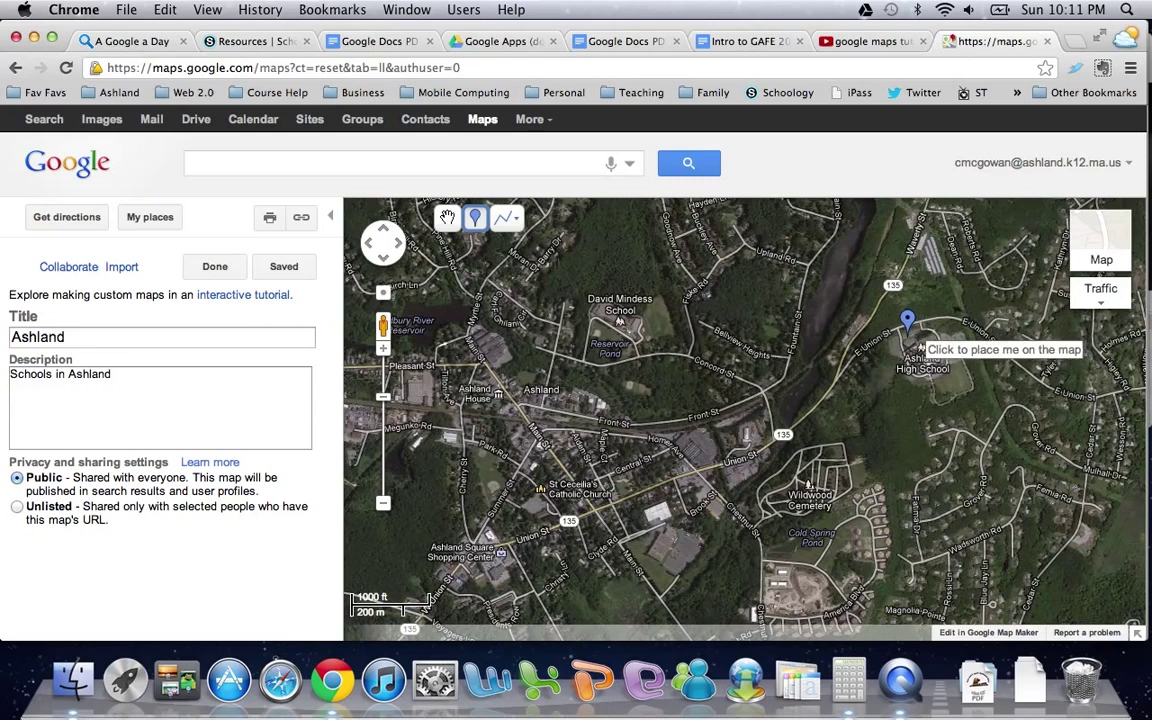
click(908, 318)
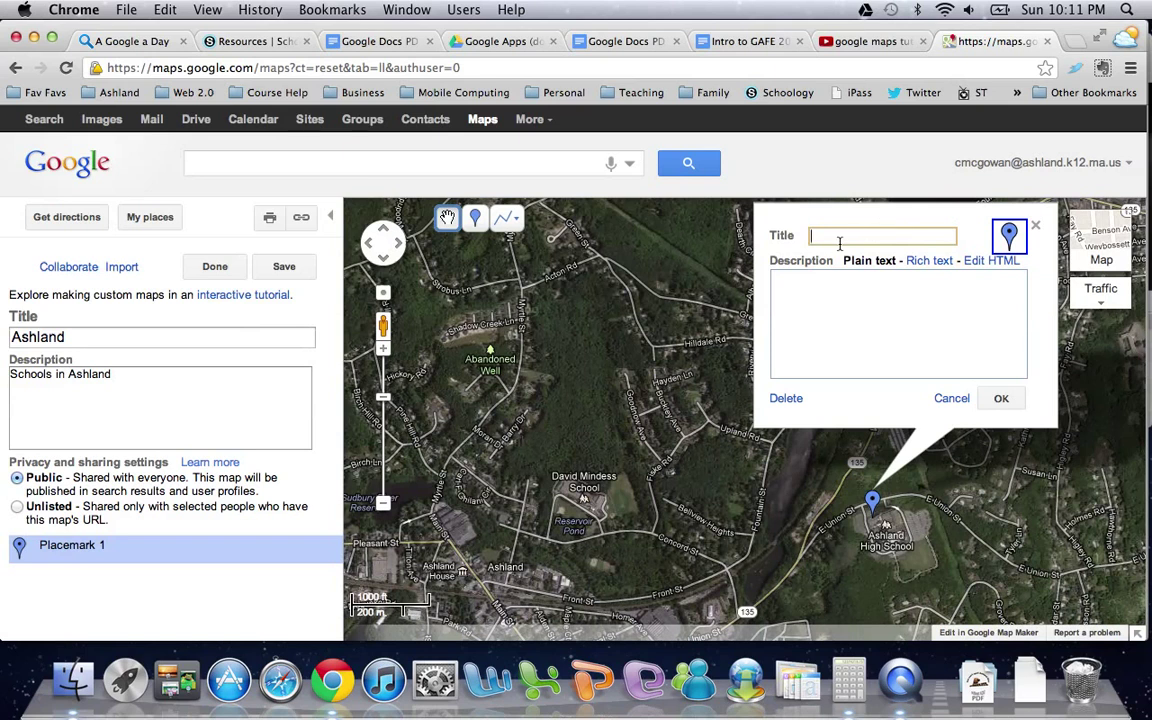
Step: Title the placemark 'Ashland High'
text(Ashland high)
key(BackSpace)
key(BackSpace)
key(BackSpace)
key(BackSpace)
key(BackSpace)
text(High)
Step: Enter the rich-text description 'Ashland High!' and begin inserting an image
click(879, 298)
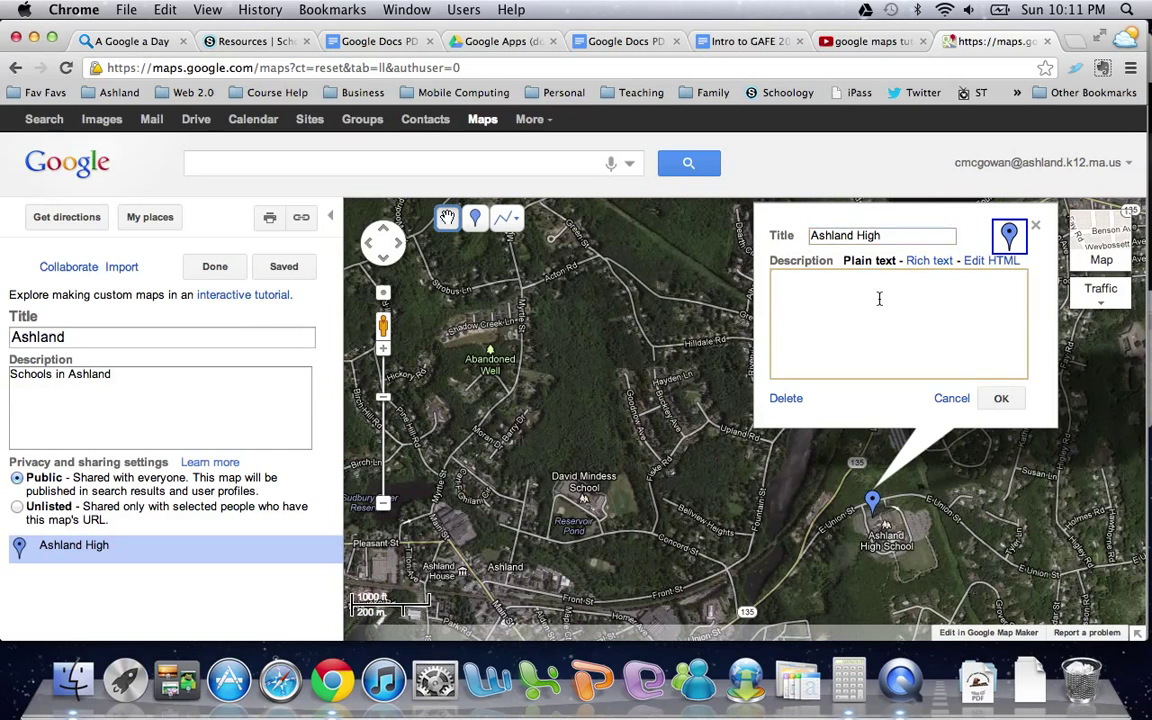
click(920, 264)
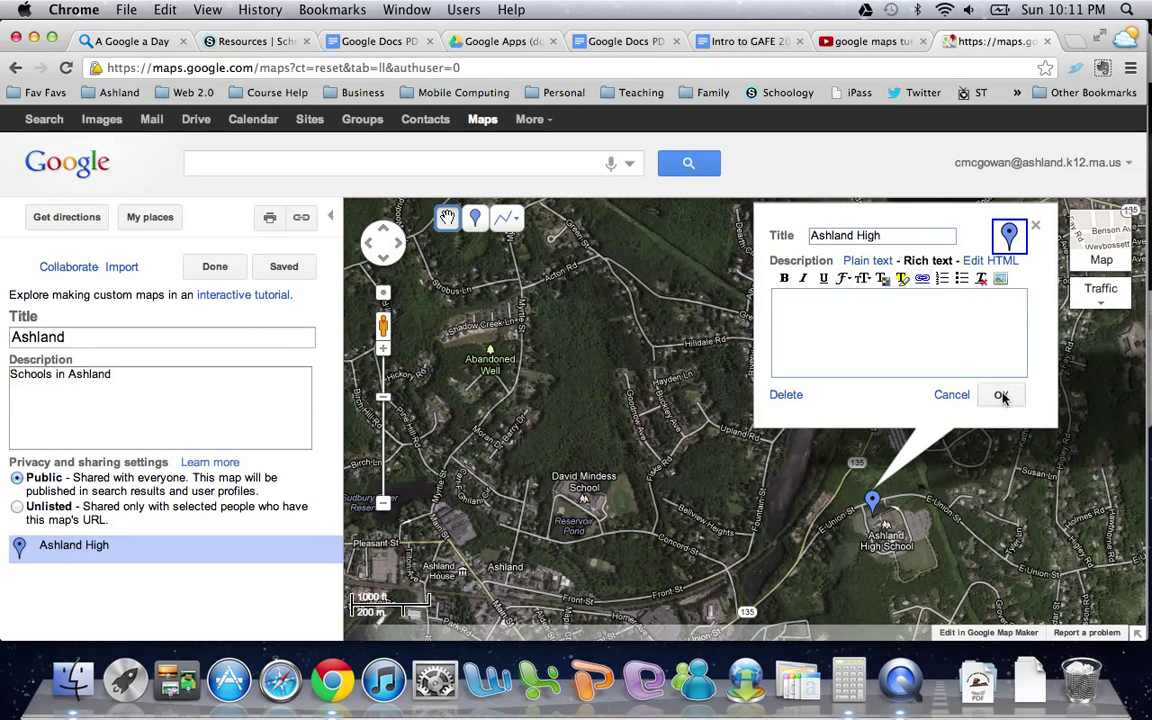
click(930, 327)
text(Ashland High!)
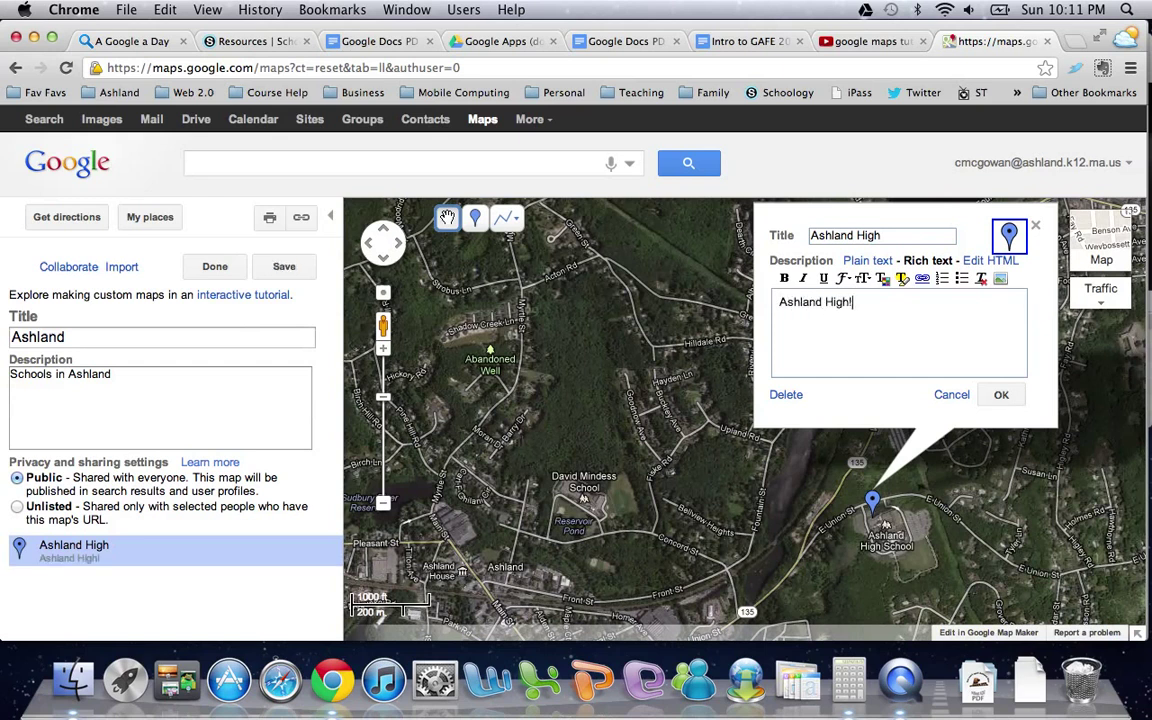
click(1000, 280)
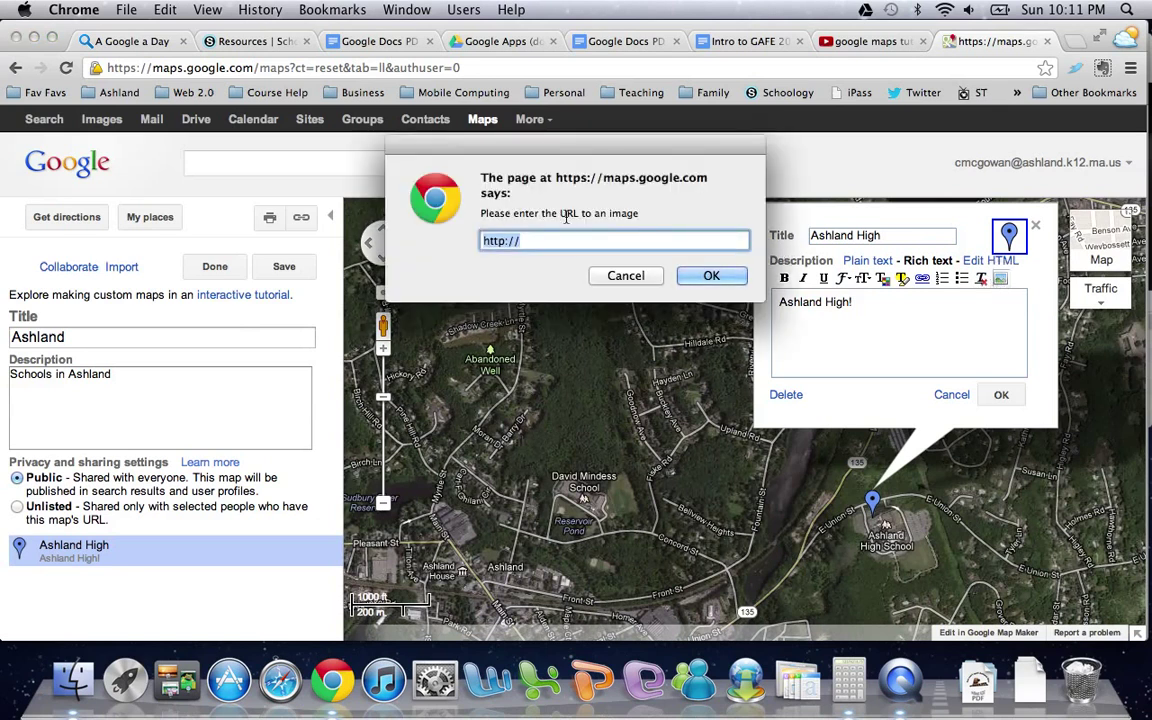
Step: Cancel the image URL prompt and confirm the placemark's title and description
click(538, 240)
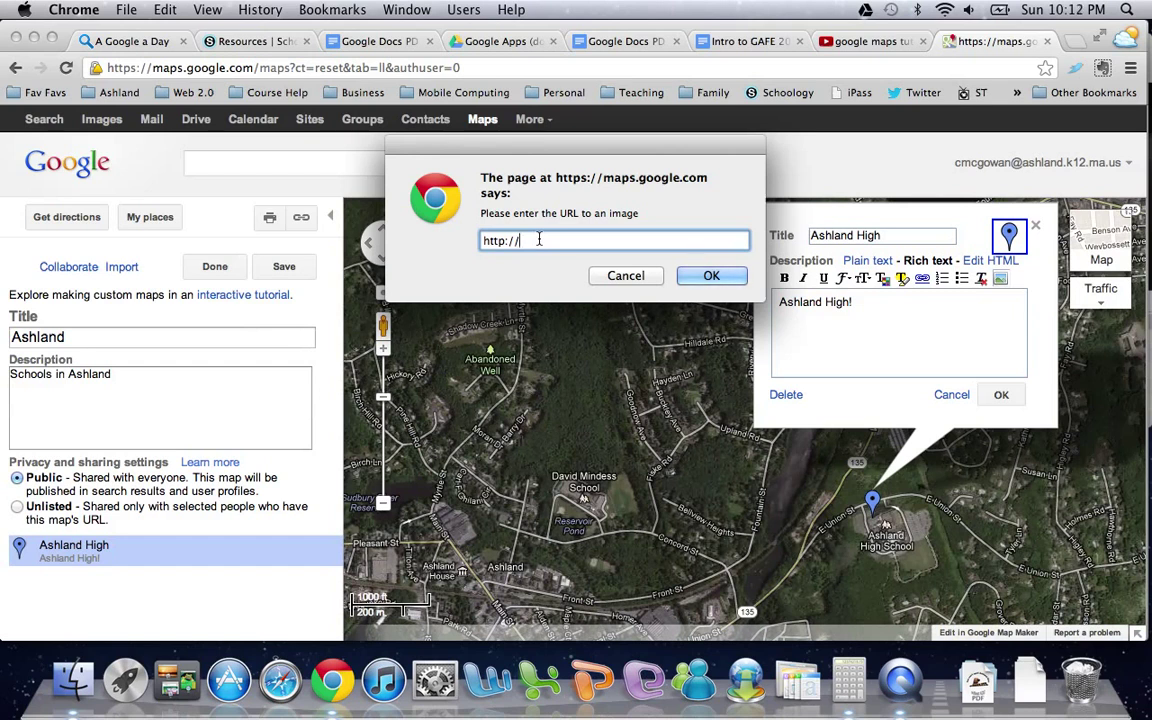
click(634, 278)
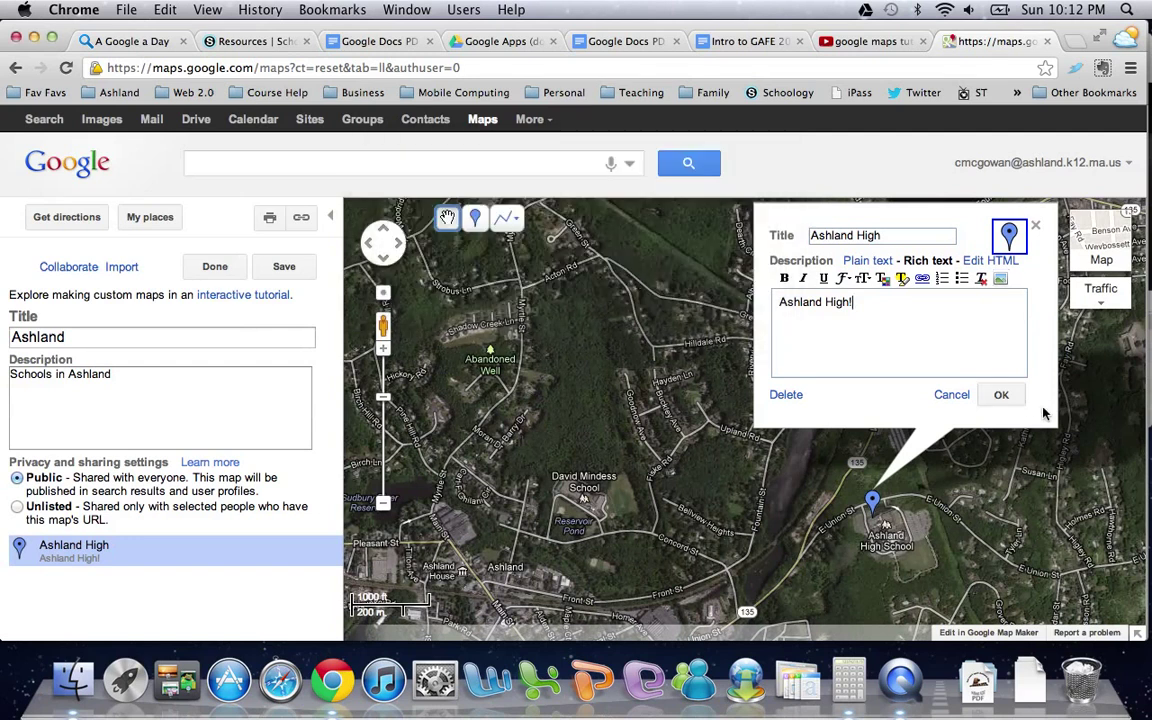
click(1004, 393)
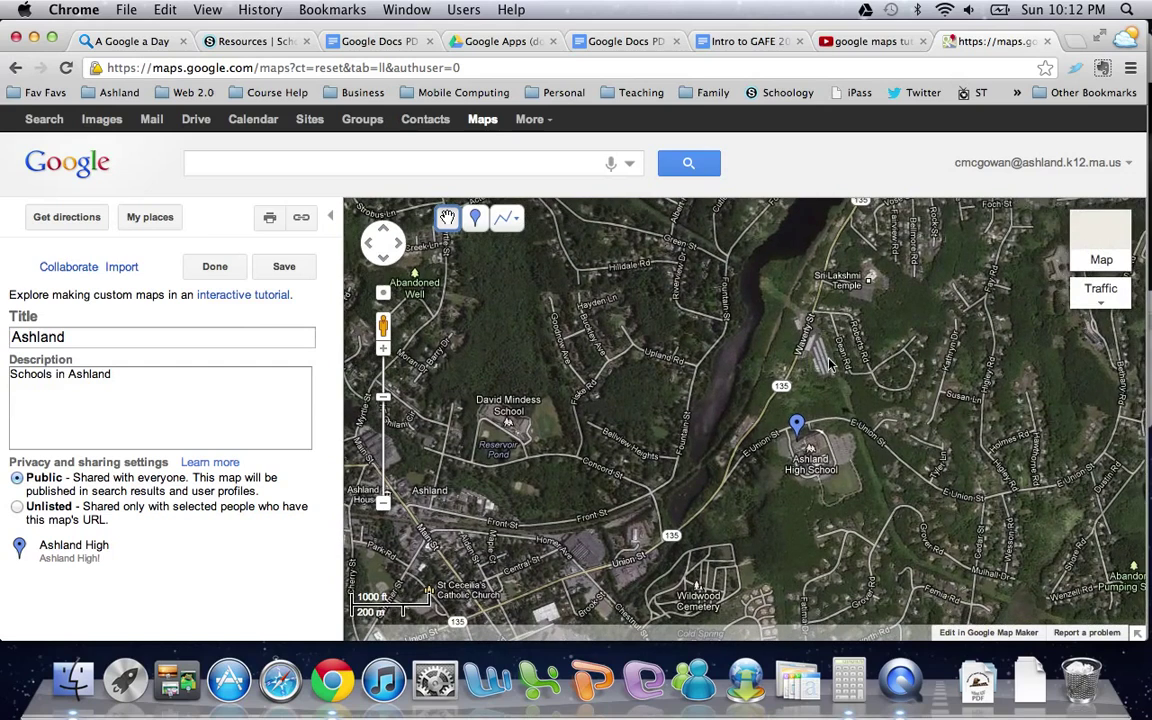
Step: Choose the green schoolhouse from the Default icons for the Ashland High marker
click(796, 425)
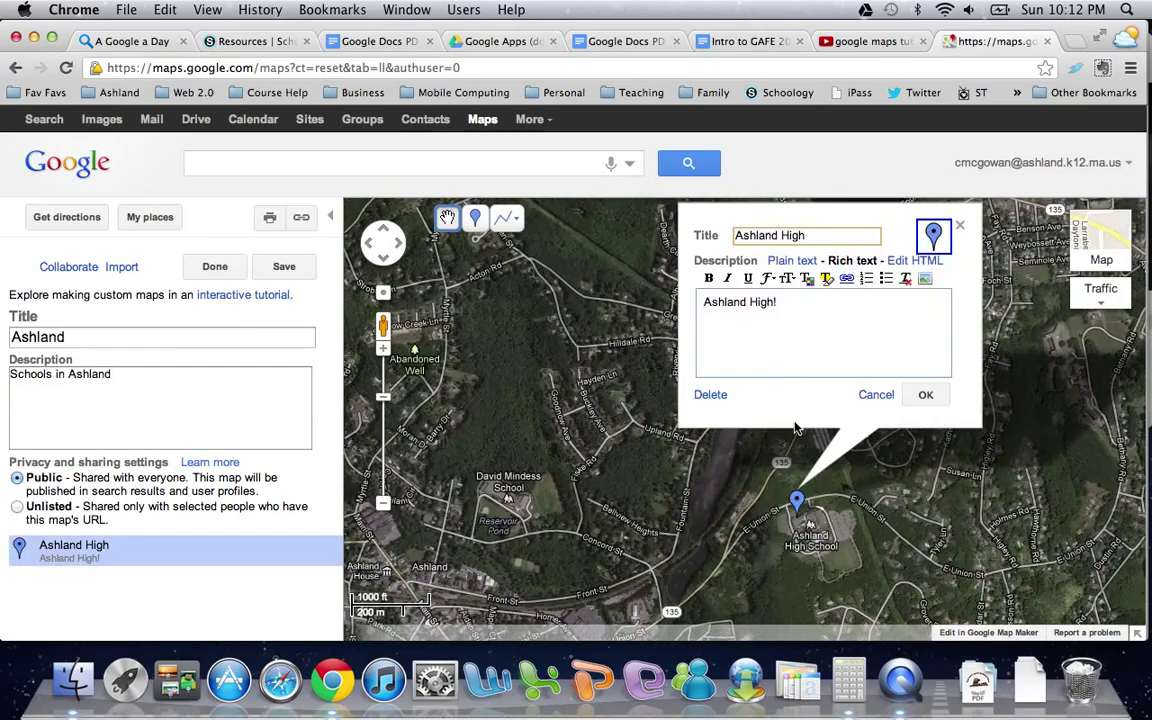
click(934, 236)
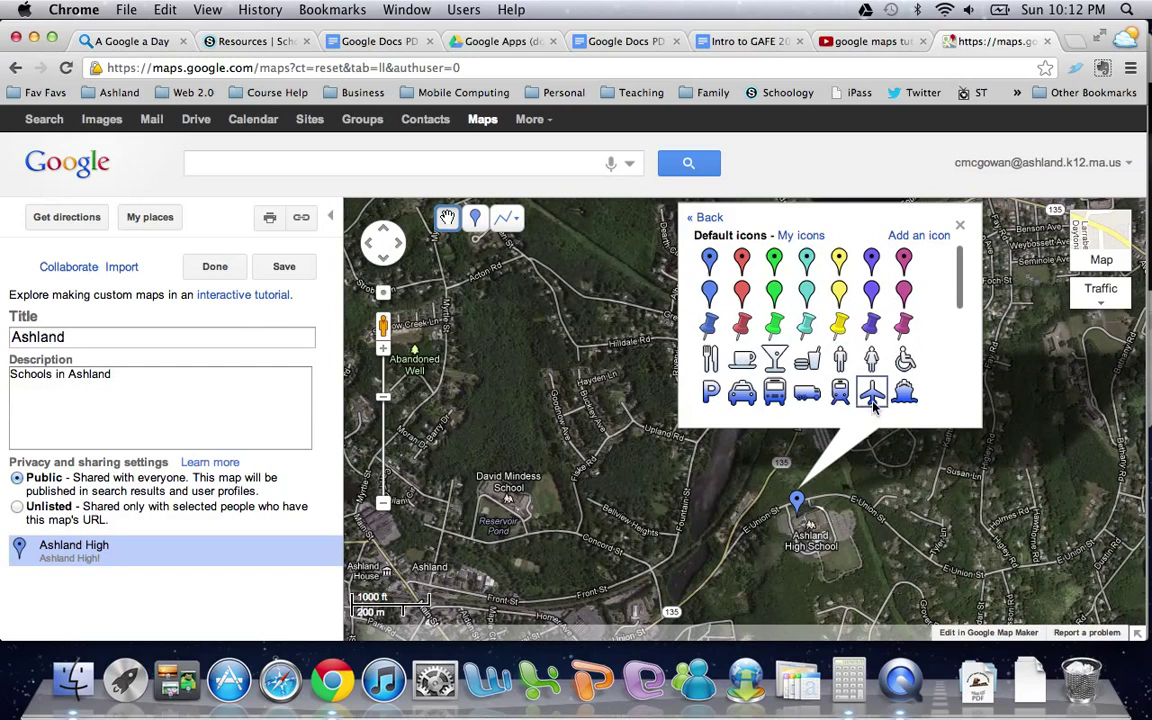
drag(959, 290, 967, 375)
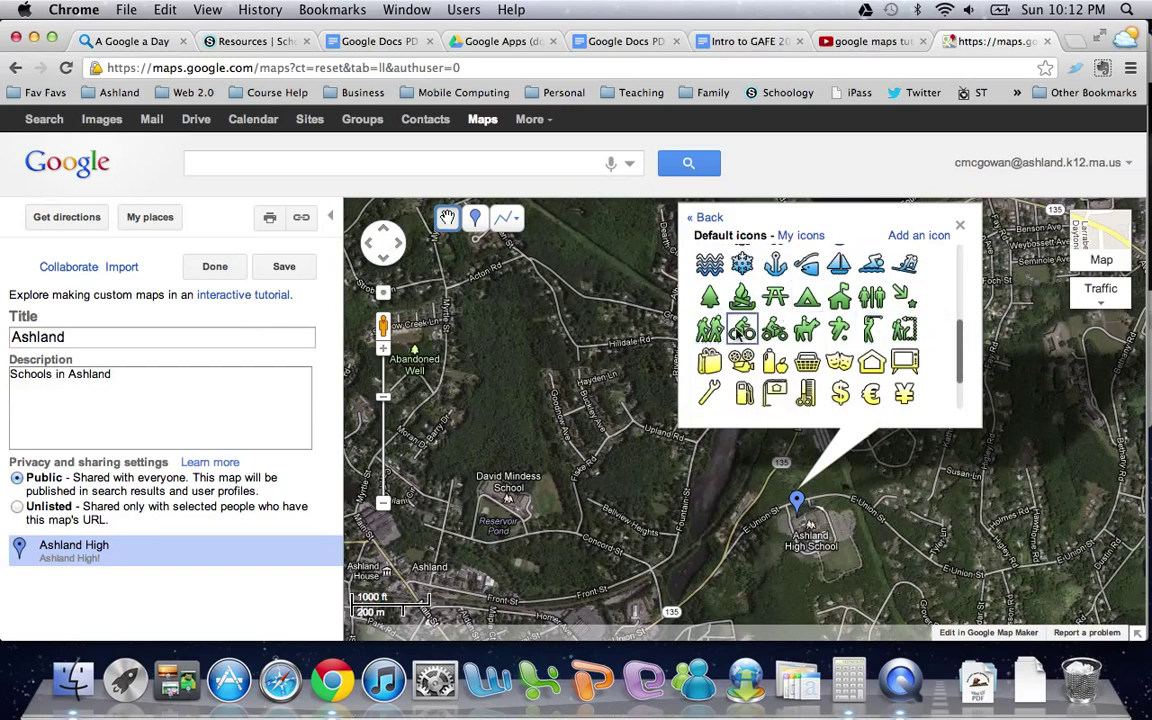
click(840, 297)
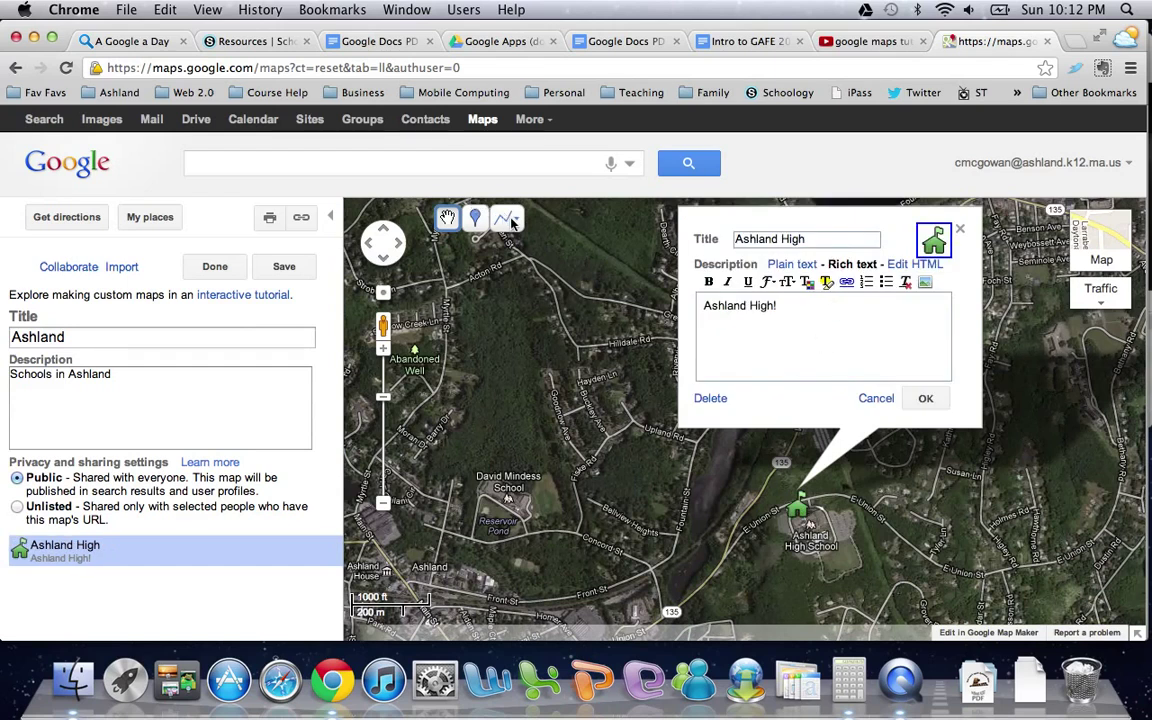
click(926, 400)
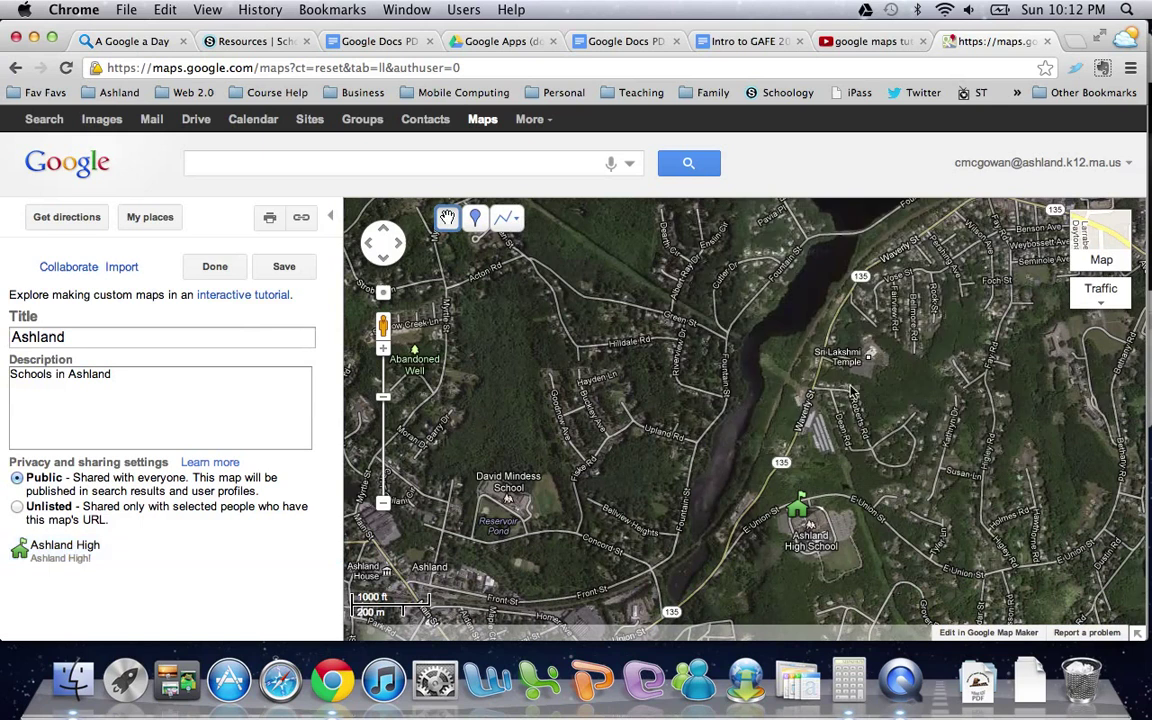
Step: Dismiss the line-drawing options and pan the satellite view to downtown Ashland
click(522, 224)
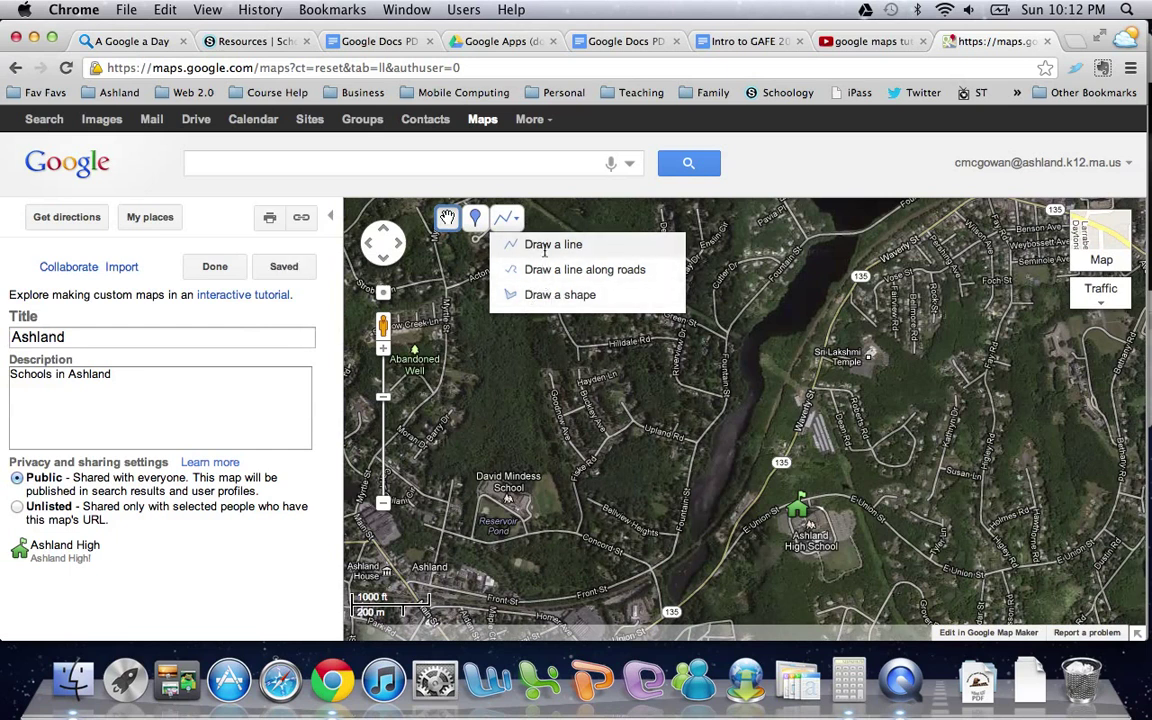
click(508, 220)
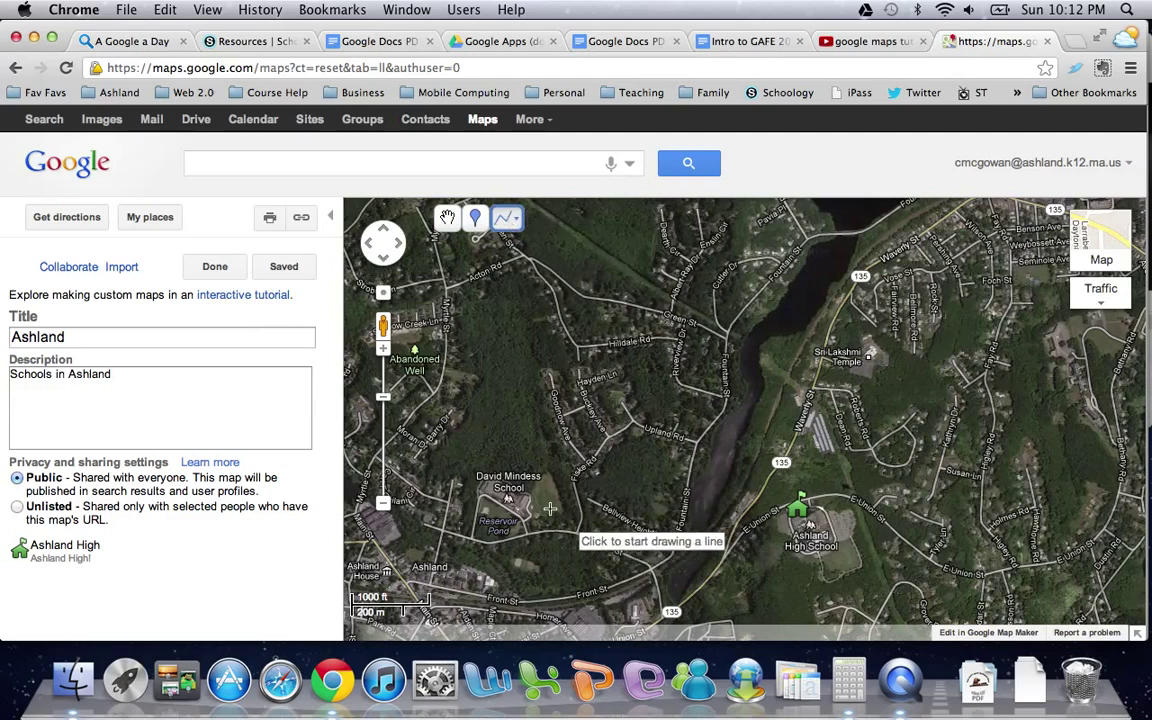
click(447, 217)
drag(515, 500, 814, 318)
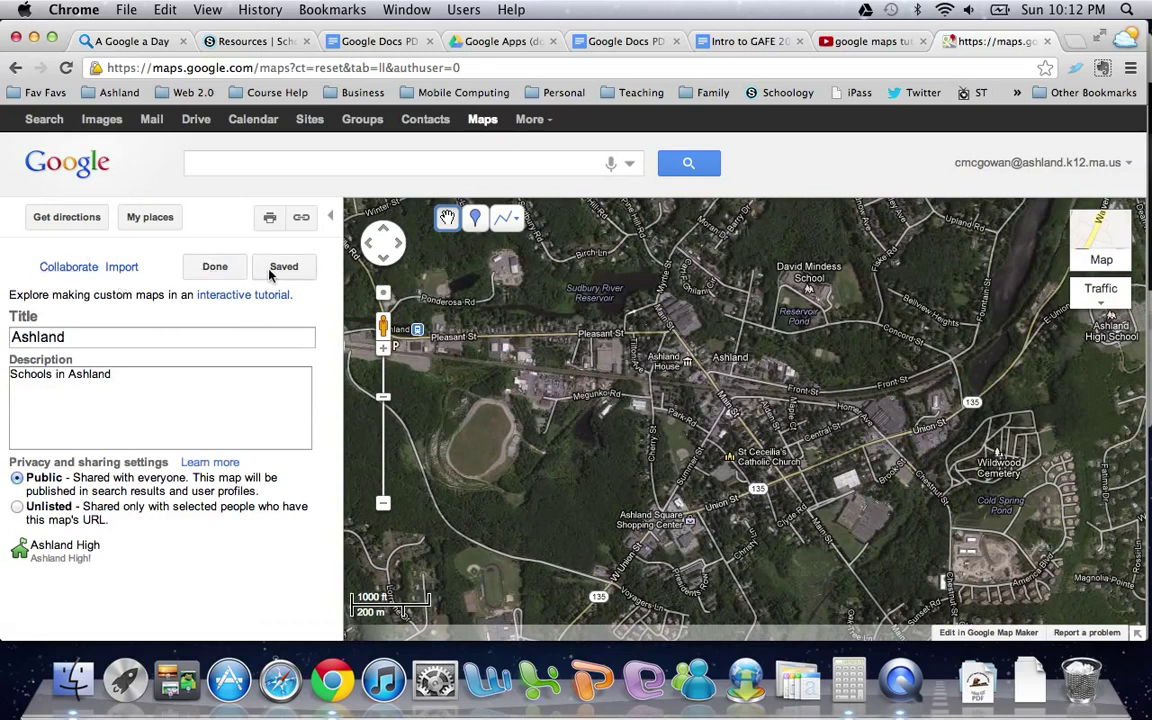
Step: Finish editing with Done, then close the Invite collaborators dialog without inviting anyone
click(214, 266)
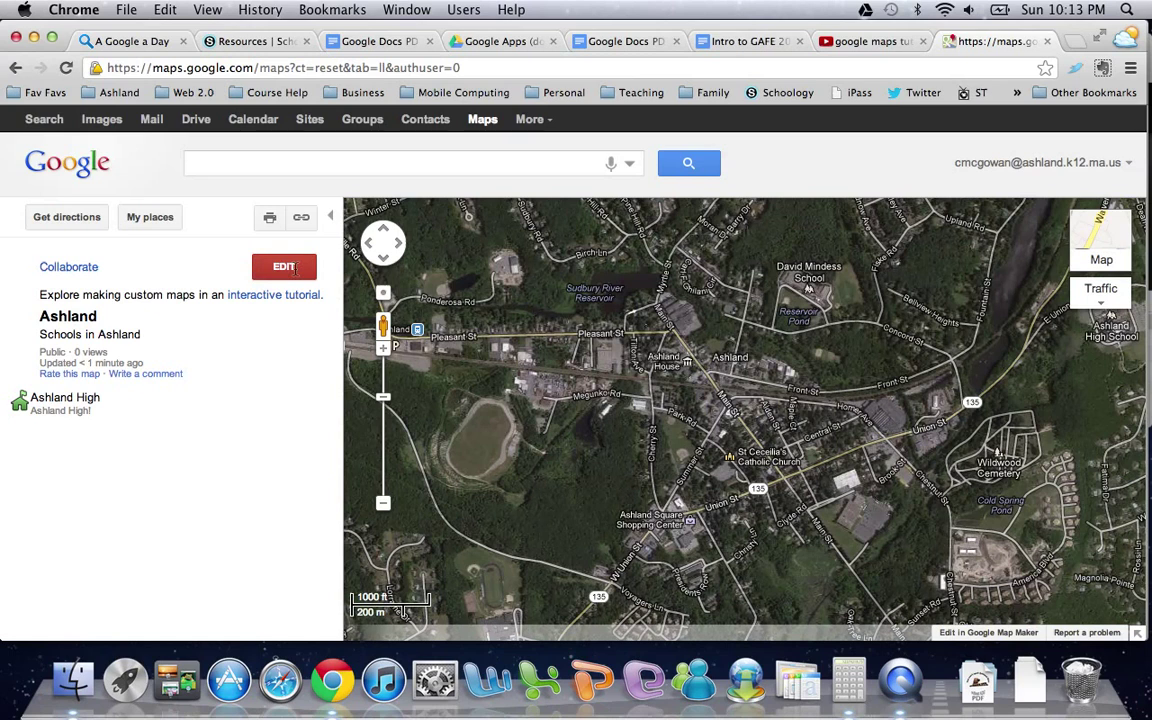
click(67, 268)
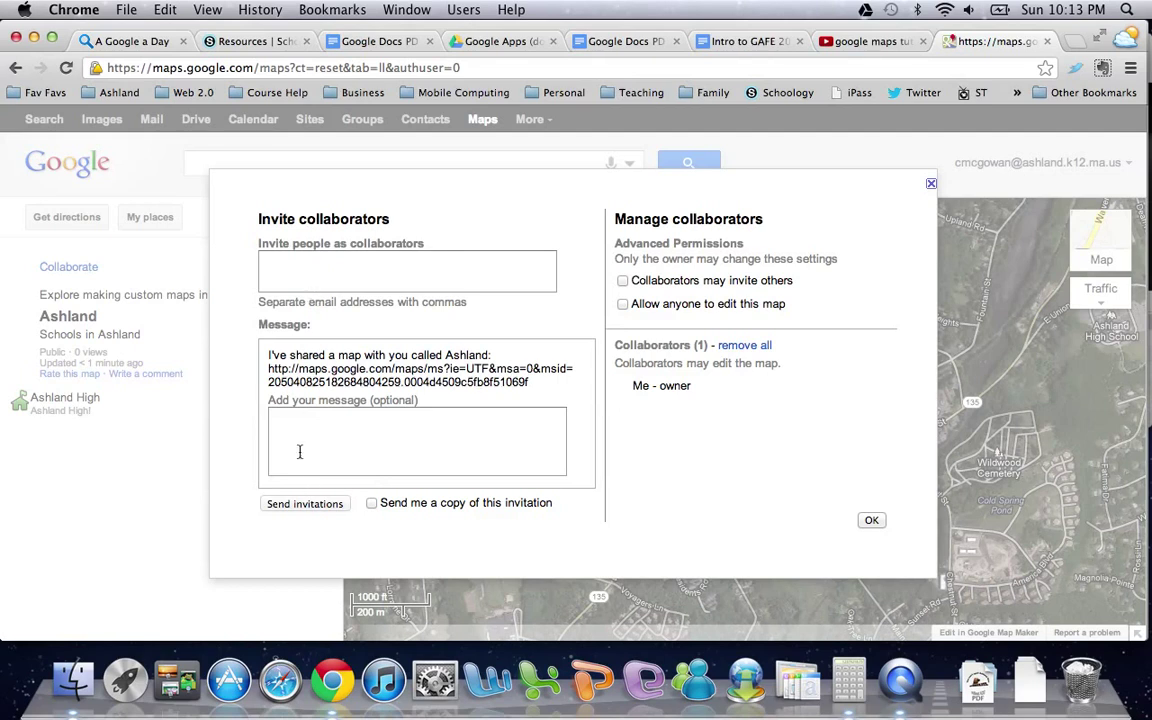
click(931, 185)
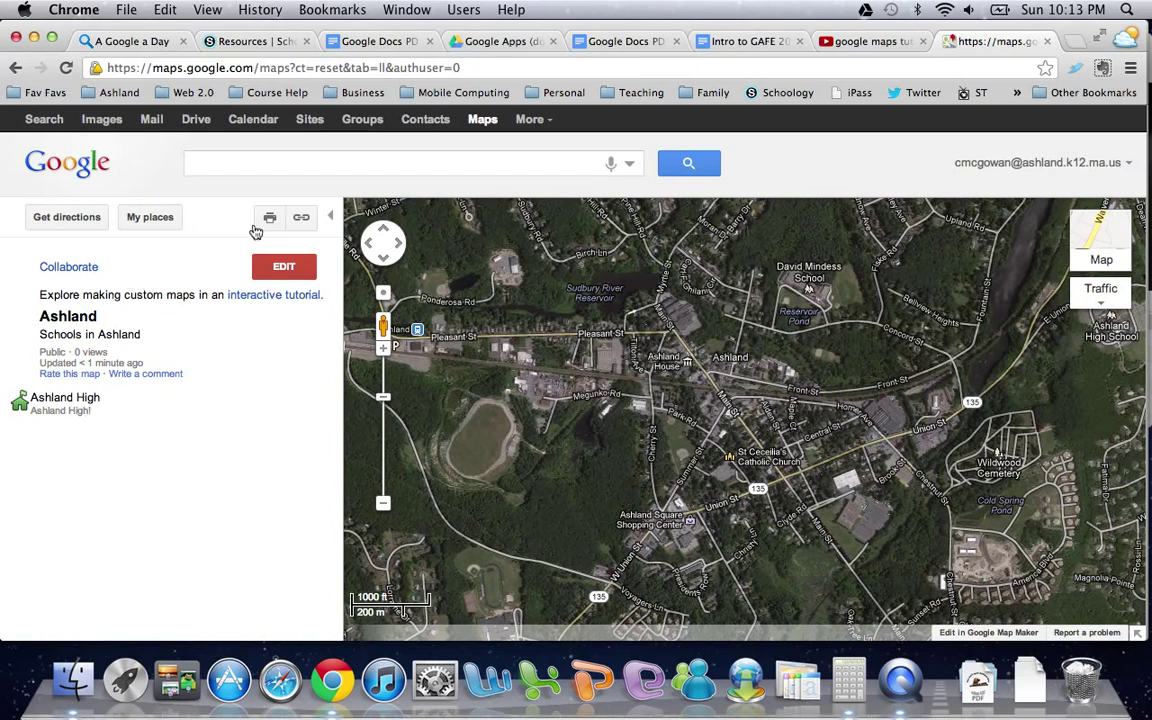
Step: Show the Ashland map's shareable URL and HTML embed code
click(304, 218)
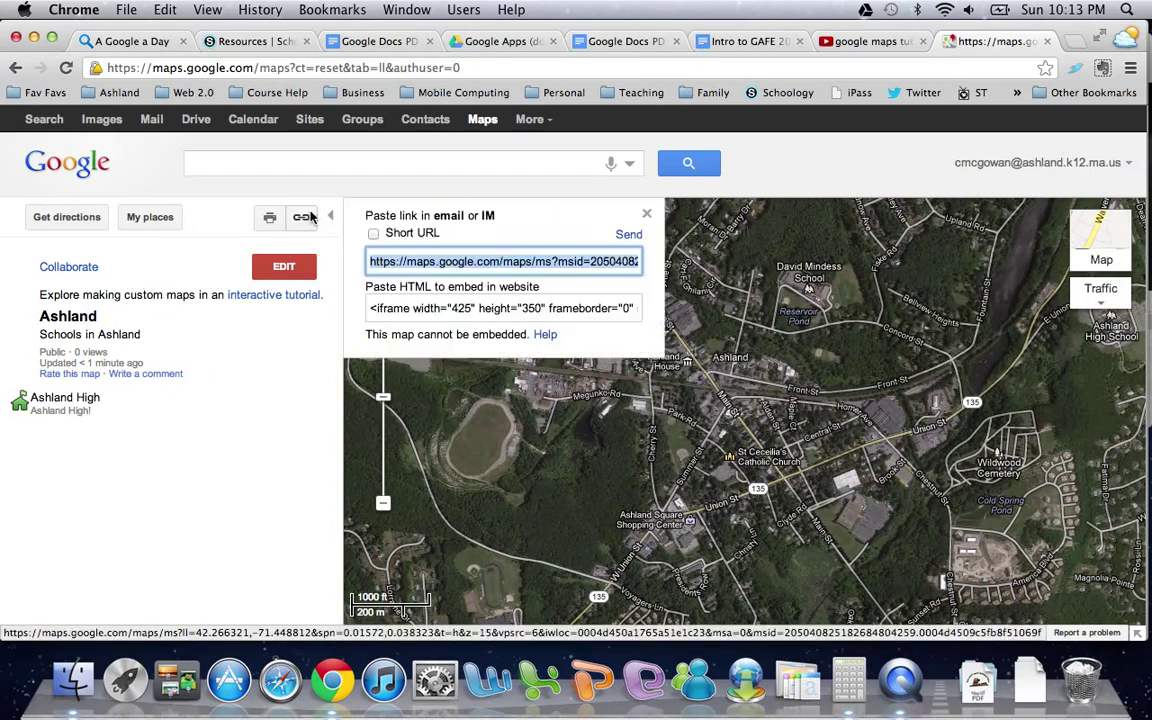